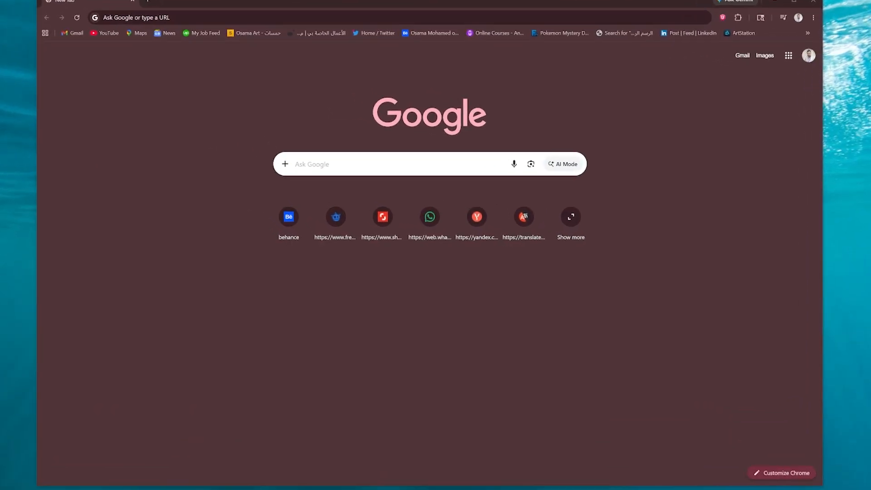
# Step: Search Google for blender and open the official Blender website from the results
pyautogui.click(399, 179)
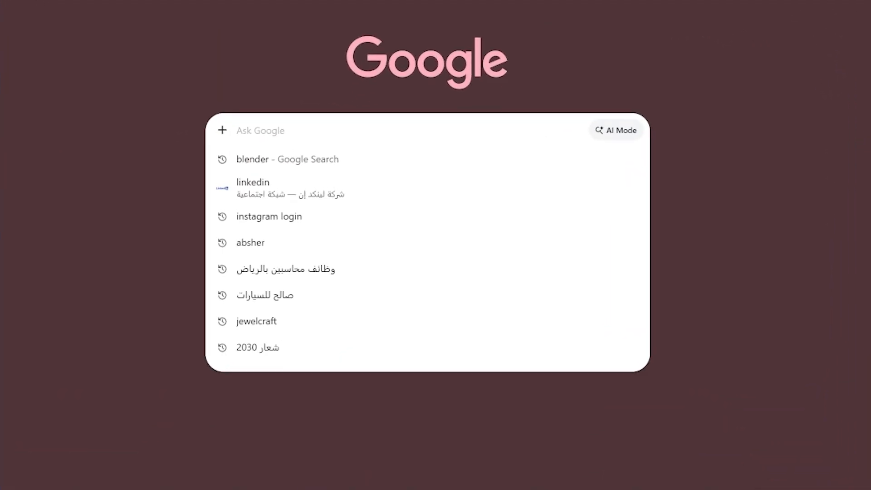
pyautogui.press('Down')
pyautogui.press('Return')
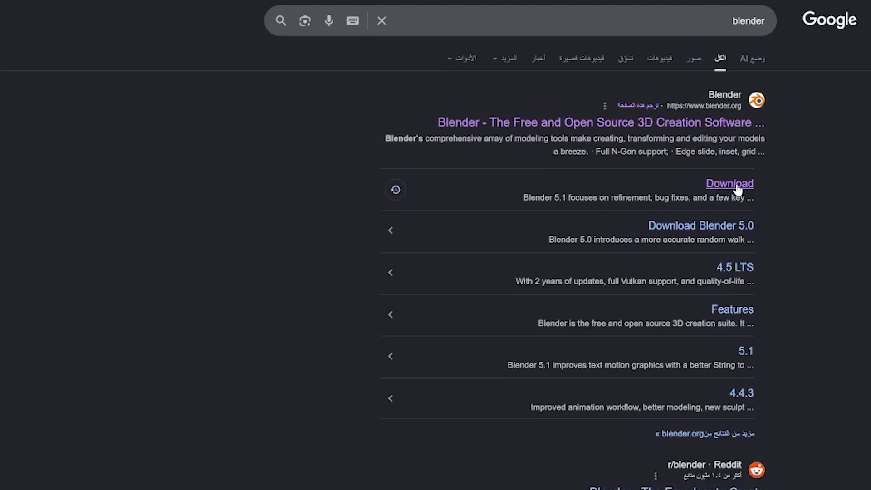
pyautogui.click(733, 92)
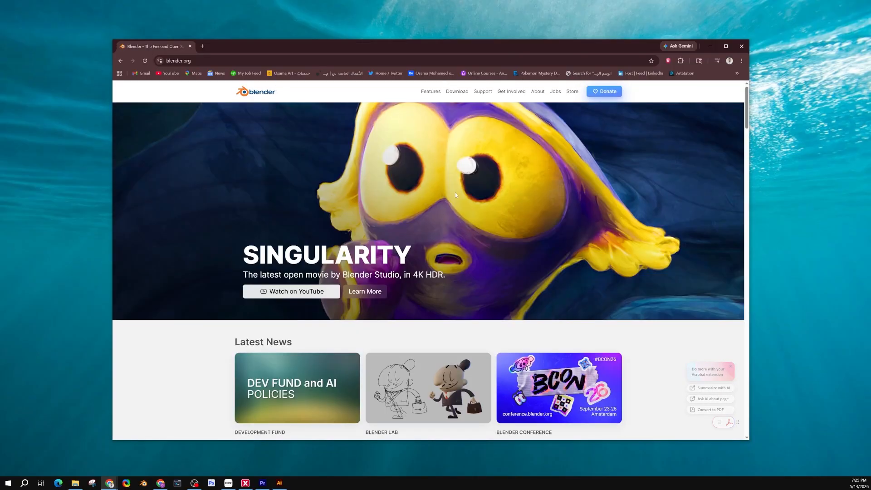
# Step: Open the Blender download page and show the macOS, Linux, and other versions
pyautogui.click(459, 93)
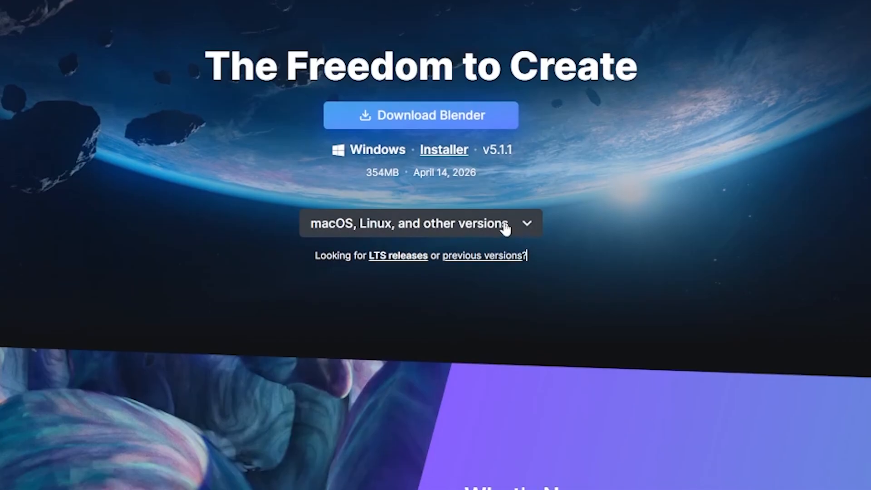
pyautogui.click(505, 226)
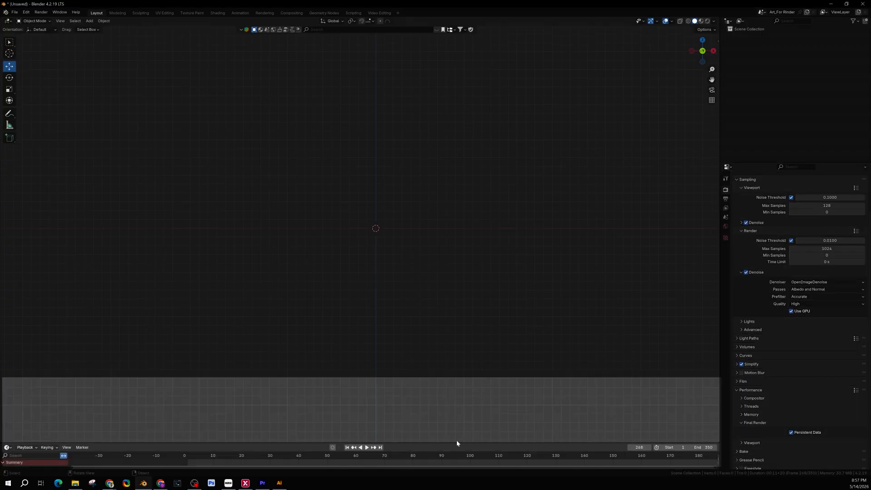
# Step: Try splitting the 3D viewport into two side-by-side areas, and join them back into a single viewport
pyautogui.moveTo(456, 444); pyautogui.dragTo(463, 383)
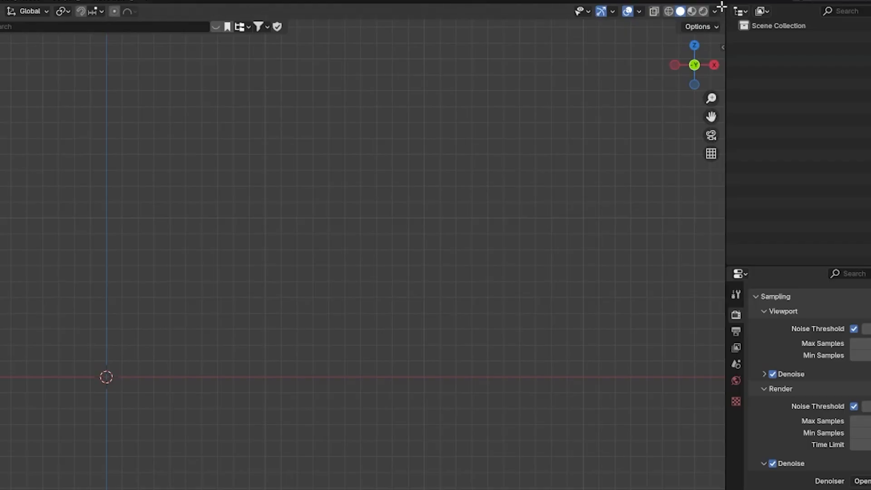
pyautogui.moveTo(723, 6); pyautogui.dragTo(79, 50)
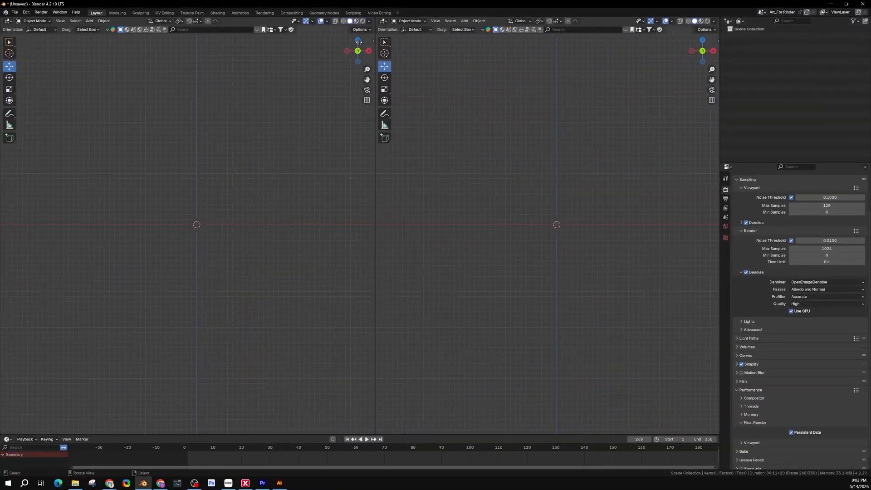
pyautogui.moveTo(359, 42); pyautogui.dragTo(340, 44)
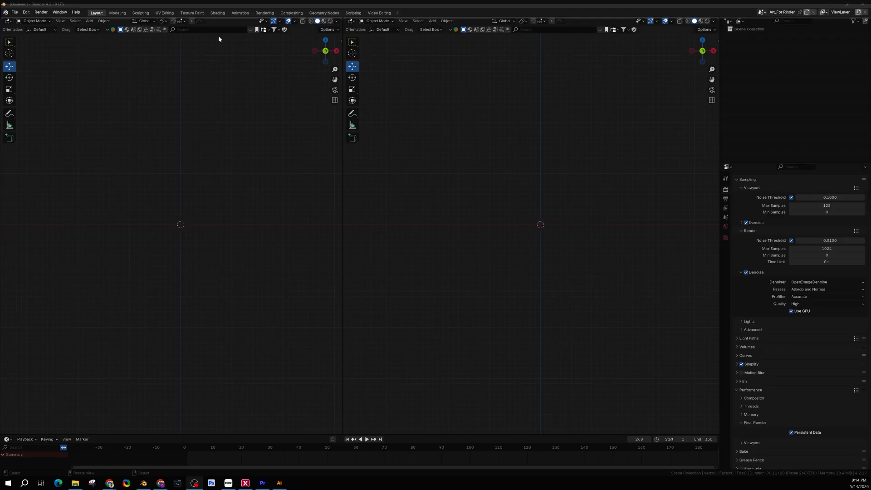
pyautogui.click(117, 13)
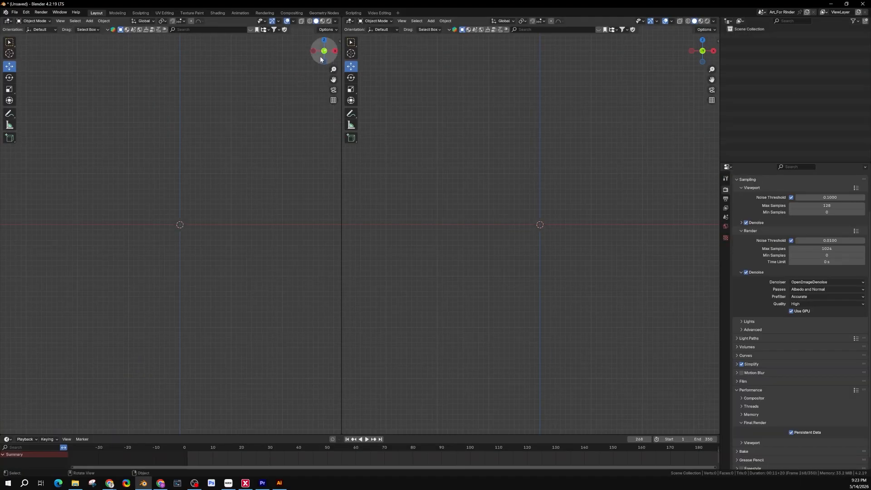
pyautogui.moveTo(339, 21); pyautogui.dragTo(128, 75)
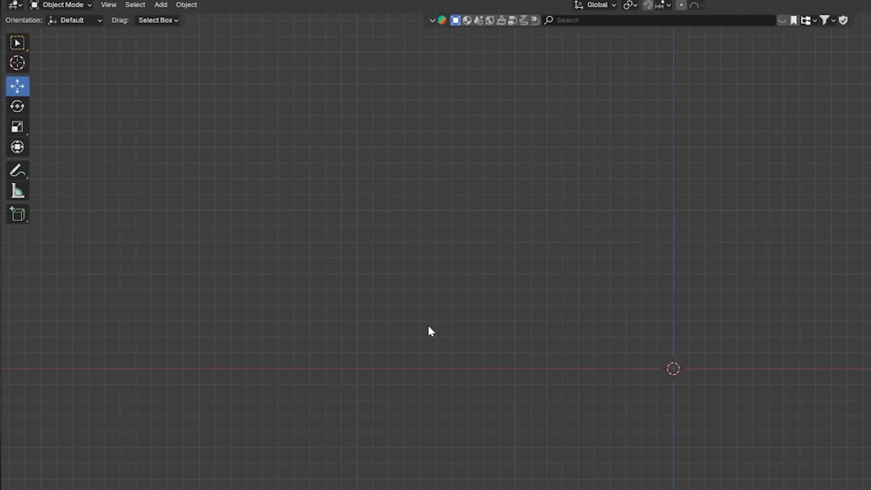
# Step: Add a cube mesh at the scene origin and select it with the Select Box tool
pyautogui.hotkey('shift', 'a')
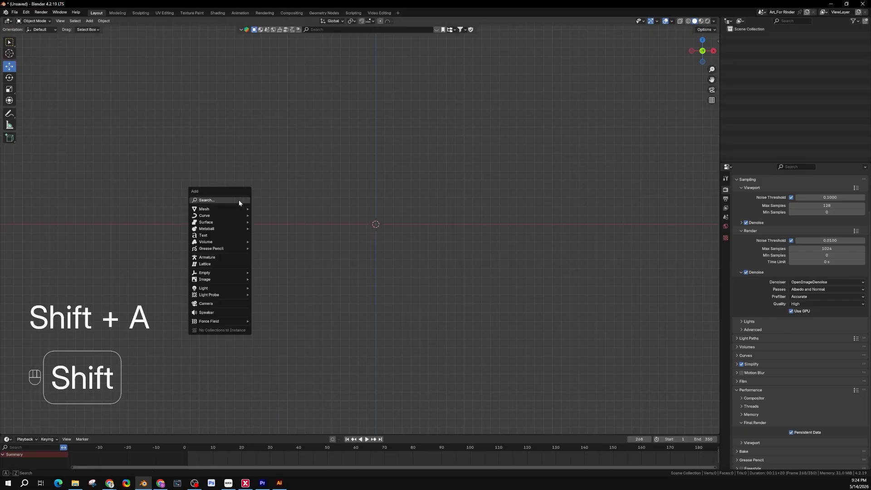
pyautogui.moveTo(363, 344)
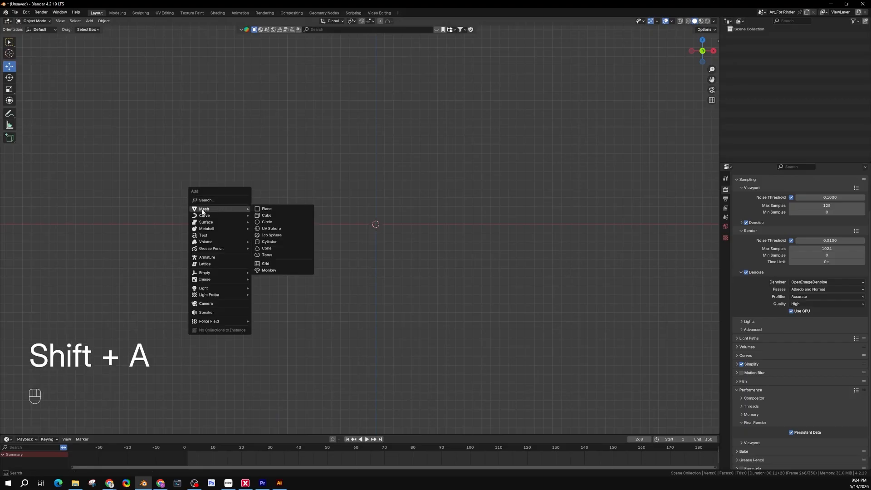
pyautogui.click(286, 216)
pyautogui.click(269, 157)
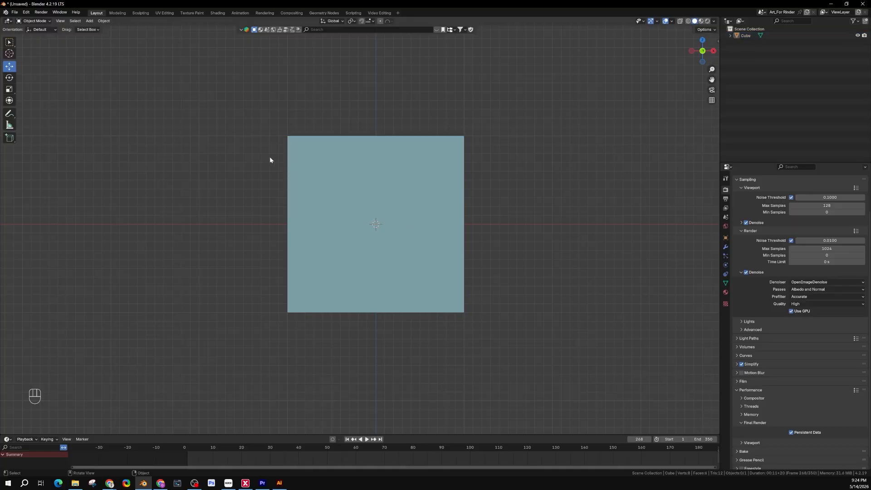
pyautogui.click(9, 43)
pyautogui.click(296, 150)
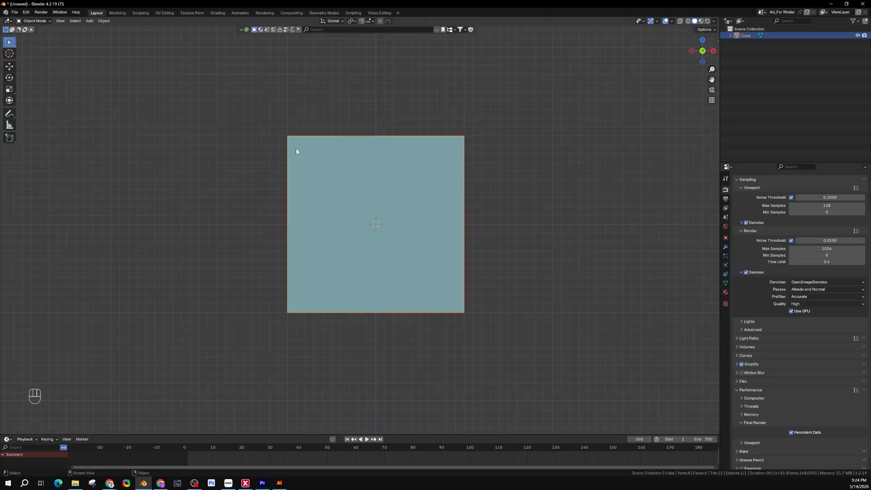
# Step: Try rotating the cube clockwise in the front view with the Rotate tool, and undo the rotation
pyautogui.click(9, 78)
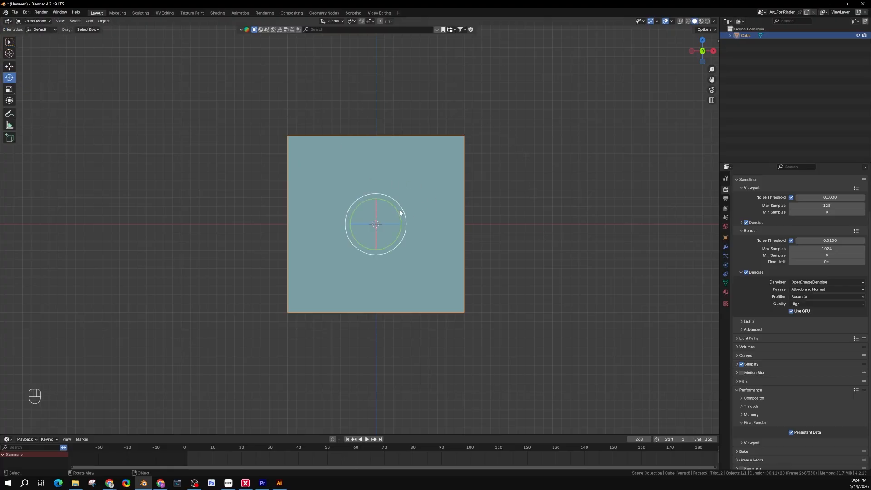
pyautogui.moveTo(402, 210)
pyautogui.mouseDown()
pyautogui.moveTo(406, 233)
pyautogui.moveTo(407, 218)
pyautogui.moveTo(380, 189)
pyautogui.moveTo(409, 223)
pyautogui.mouseUp()
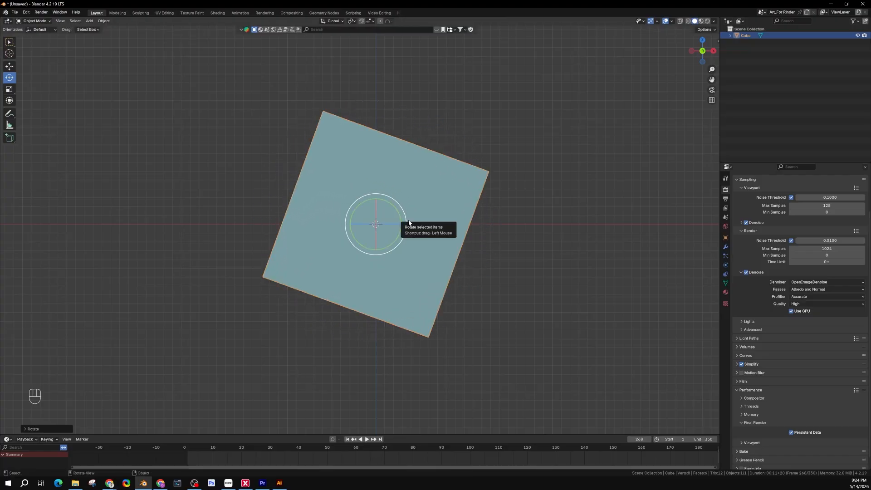
pyautogui.press('ctrl')
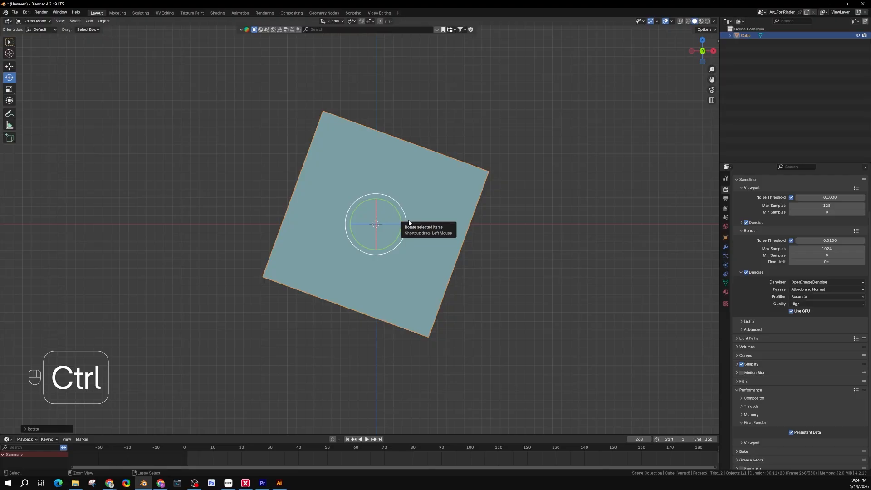
pyautogui.hotkey('ctrl', 'x')
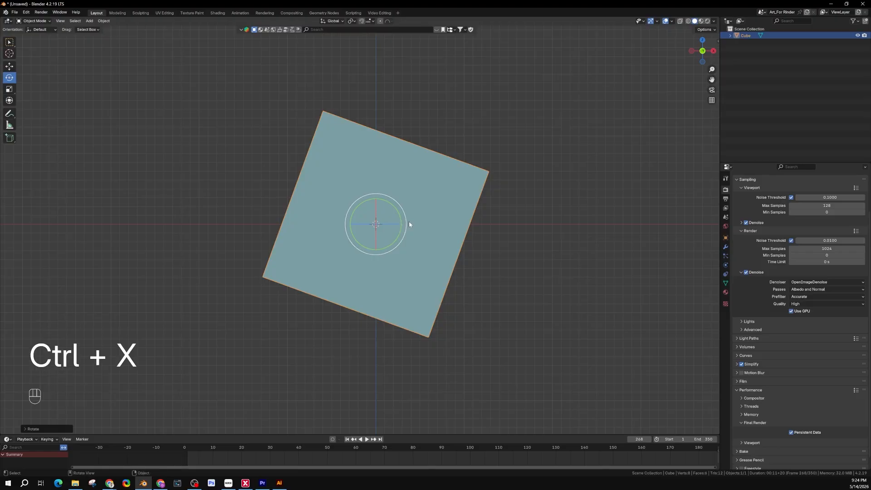
pyautogui.hotkey('ctrl', 'z')
# Step: Try rotating the cube around its individual axes, and undo these rotations
pyautogui.moveTo(376, 203); pyautogui.dragTo(381, 228)
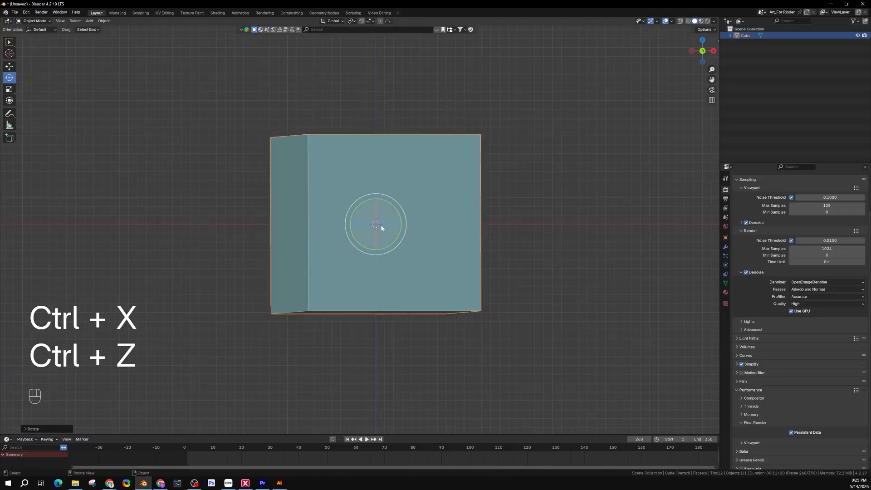
pyautogui.hotkey('ctrl', 'z')
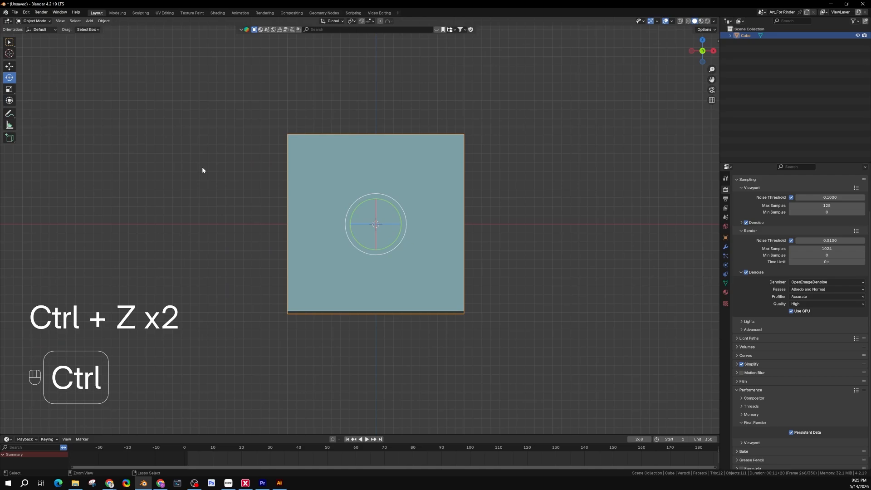
pyautogui.hotkey('ctrl', 'z')
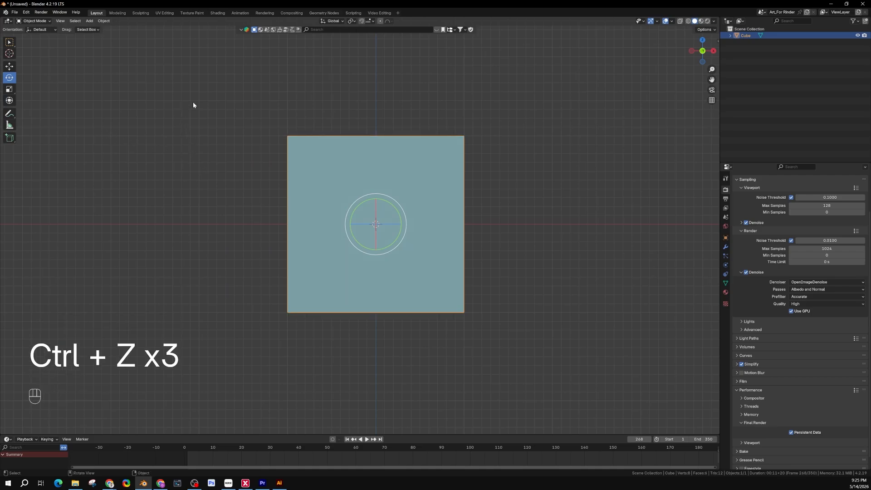
# Step: Try shrinking the cube uniformly to about half its size with the Scale tool, and undo the resize
pyautogui.click(10, 90)
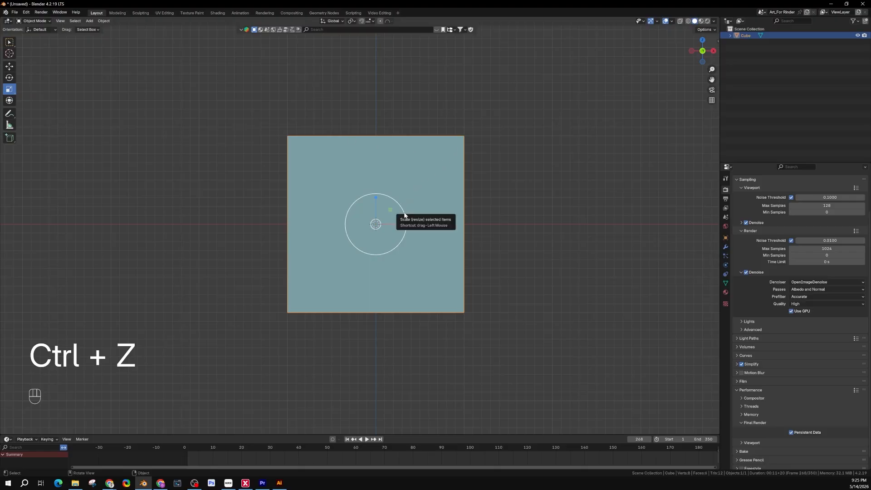
pyautogui.moveTo(405, 216); pyautogui.dragTo(386, 213)
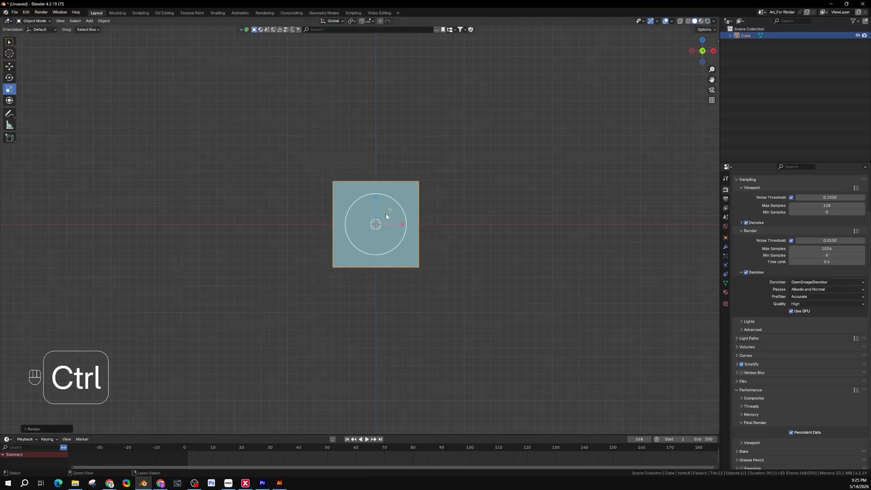
pyautogui.hotkey('ctrl', 'z')
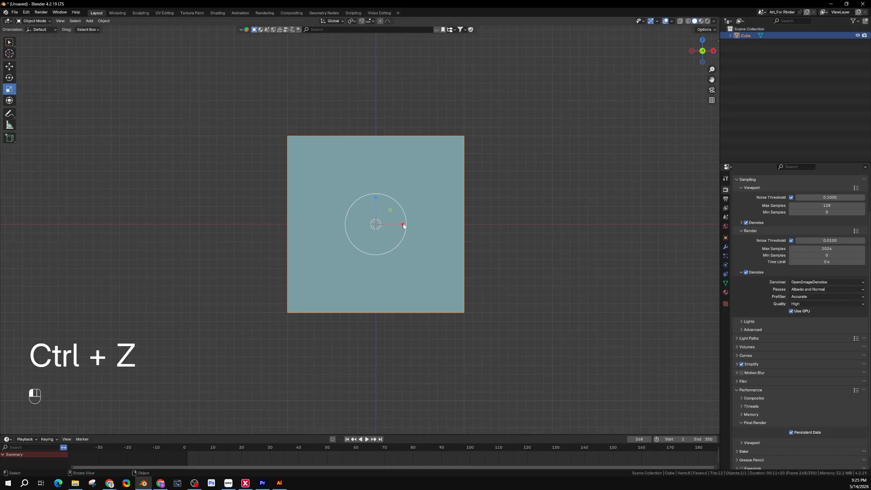
# Step: Try scaling the cube down along single axes such as X and Z, and undo all the resizes
pyautogui.moveTo(403, 223); pyautogui.dragTo(386, 224)
pyautogui.hotkey('ctrl', 'z')
pyautogui.moveTo(376, 199)
pyautogui.mouseDown()
pyautogui.moveTo(376, 210)
pyautogui.moveTo(389, 209)
pyautogui.moveTo(383, 214)
pyautogui.mouseUp()
pyautogui.hotkey('ctrl', 'z')
pyautogui.hotkey('ctrl', 'z')
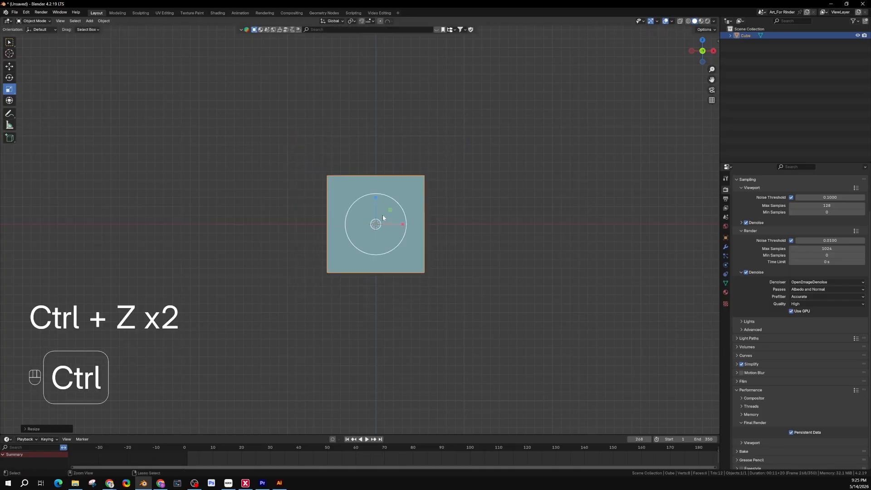
pyautogui.hotkey('ctrl', 'z')
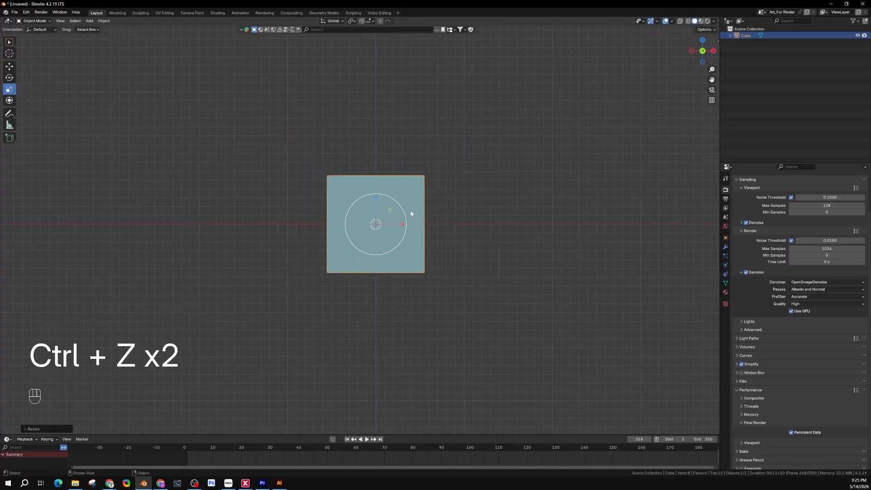
pyautogui.press('ctrl')
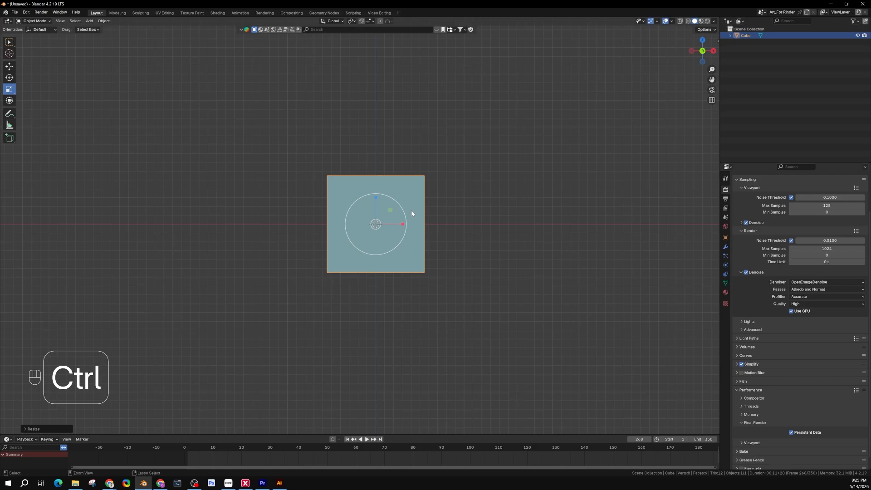
pyautogui.hotkey('ctrl', 'z')
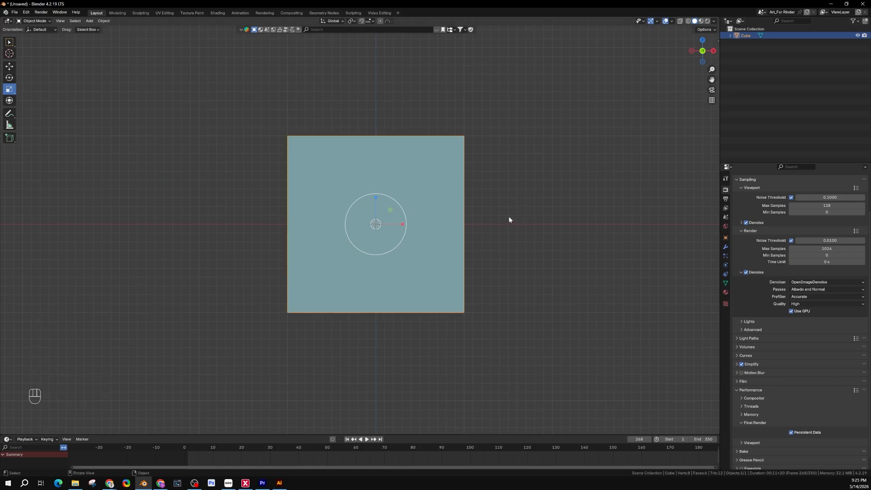
# Step: Scale the cube down along the Y axis into a thin slab and inspect it from several angles
pyautogui.moveTo(510, 219); pyautogui.dragTo(429, 230, button='middle')
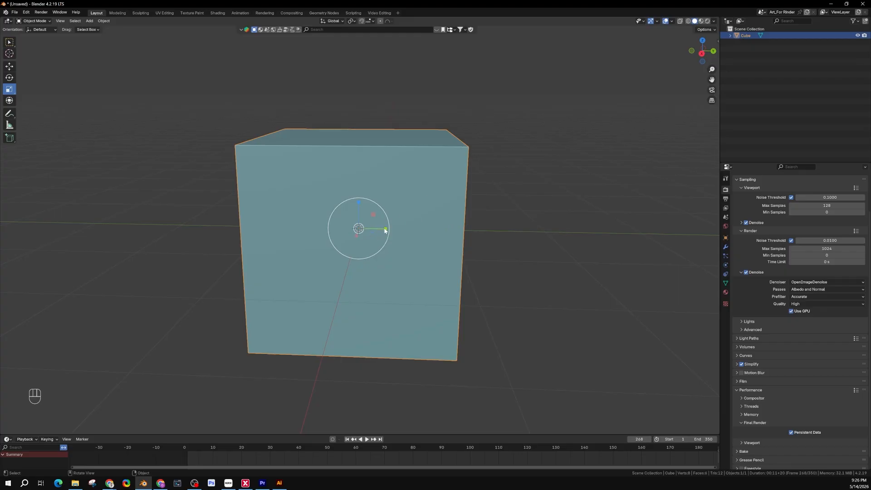
pyautogui.moveTo(384, 228); pyautogui.dragTo(367, 229)
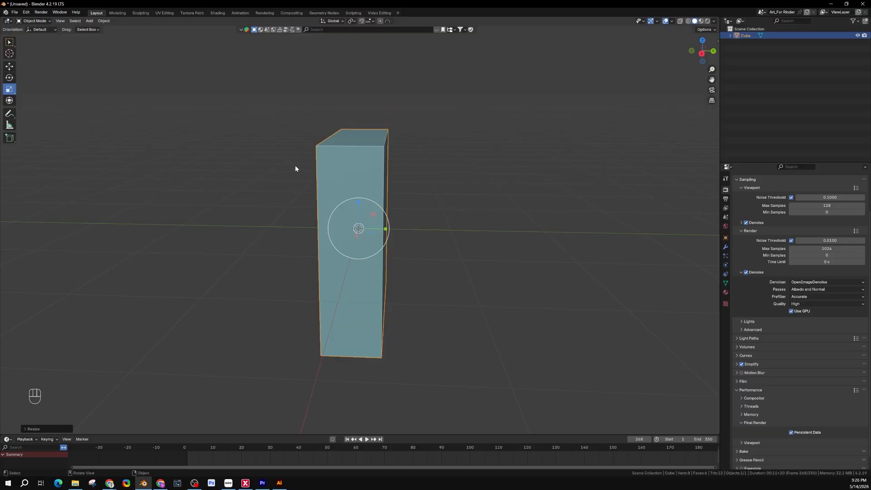
pyautogui.moveTo(296, 171); pyautogui.dragTo(489, 177, button='middle')
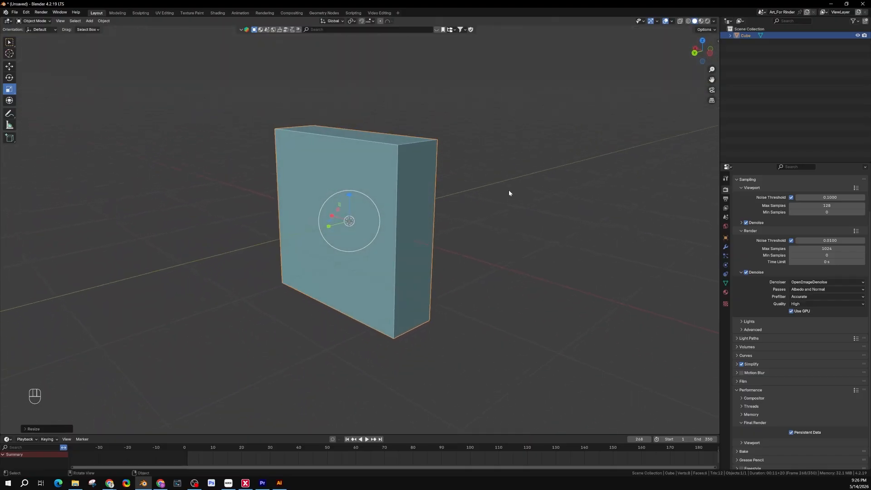
pyautogui.press('shift')
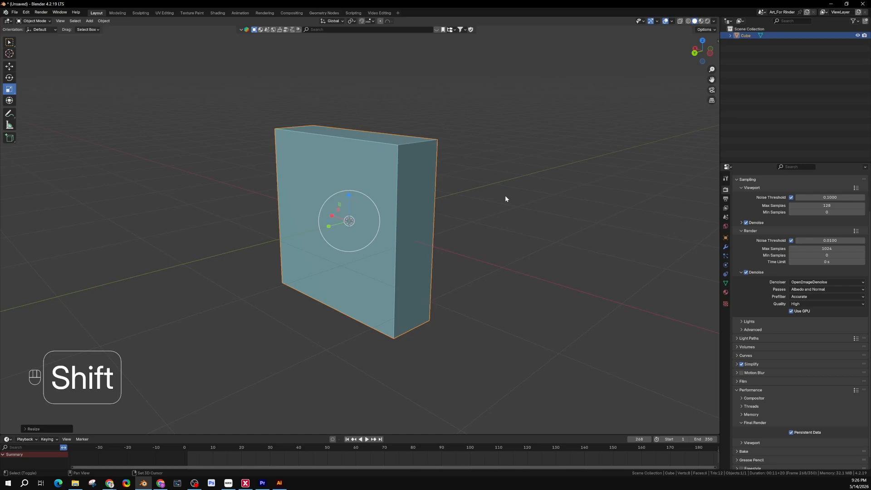
pyautogui.keyDown('shift'); pyautogui.moveTo(506, 199); pyautogui.dragTo(394, 285, button='middle'); pyautogui.keyUp('shift')
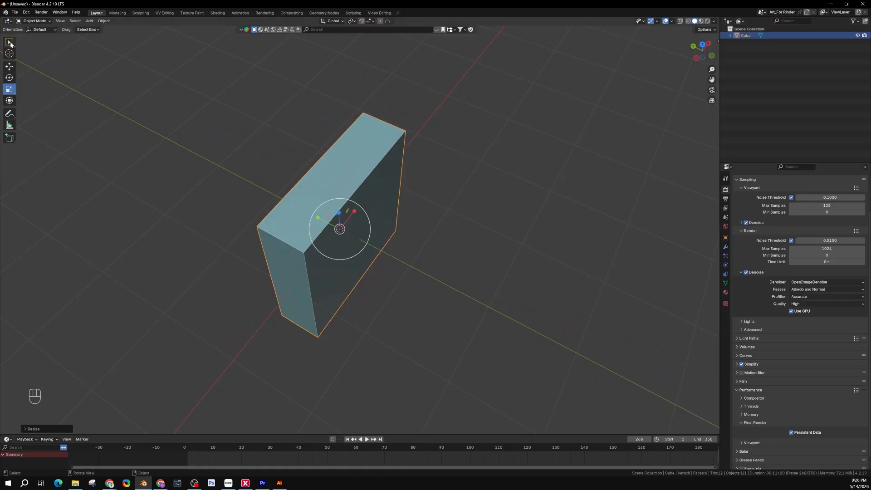
# Step: Activate the Transform tool and undo the cube's Y-axis scaling
pyautogui.click(9, 101)
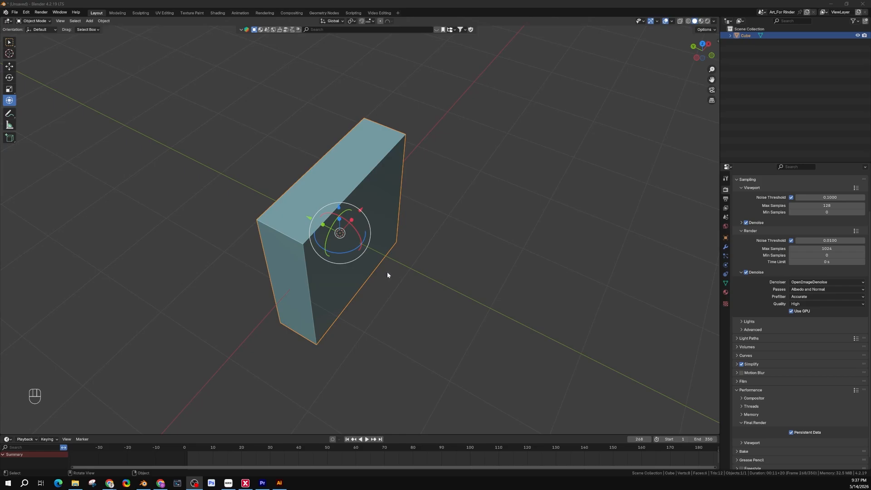
pyautogui.hotkey('ctrl', 'z')
pyautogui.hotkey('ctrl', 'z')
pyautogui.hotkey('ctrl', 'z')
pyautogui.hotkey('ctrl', 'z')
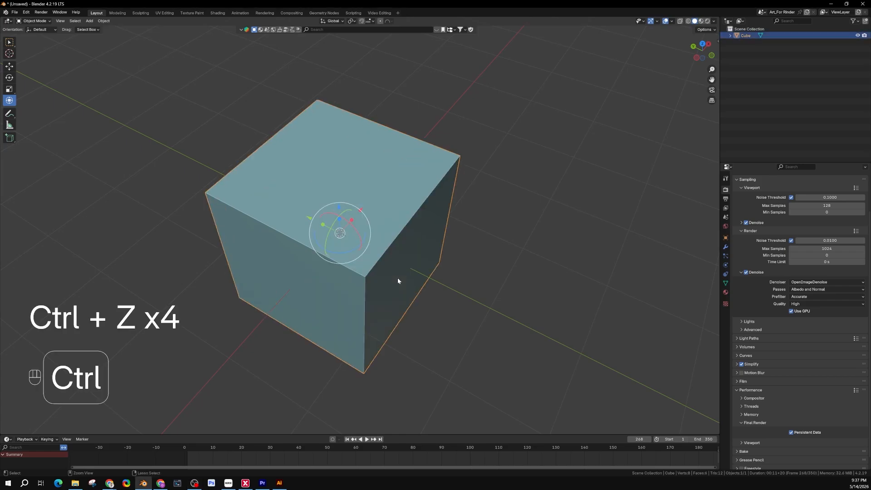
# Step: Switch to the Select Box tool, deselect the cube in the viewport and select it again
pyautogui.moveTo(387, 284); pyautogui.dragTo(449, 297, button='middle')
pyautogui.keyDown('shift'); pyautogui.moveTo(401, 325); pyautogui.dragTo(404, 257, button='middle'); pyautogui.keyUp('shift')
pyautogui.scroll(-1, 437, 272)
pyautogui.scroll(-1, 422, 281)
pyautogui.scroll(-3, 422, 284)
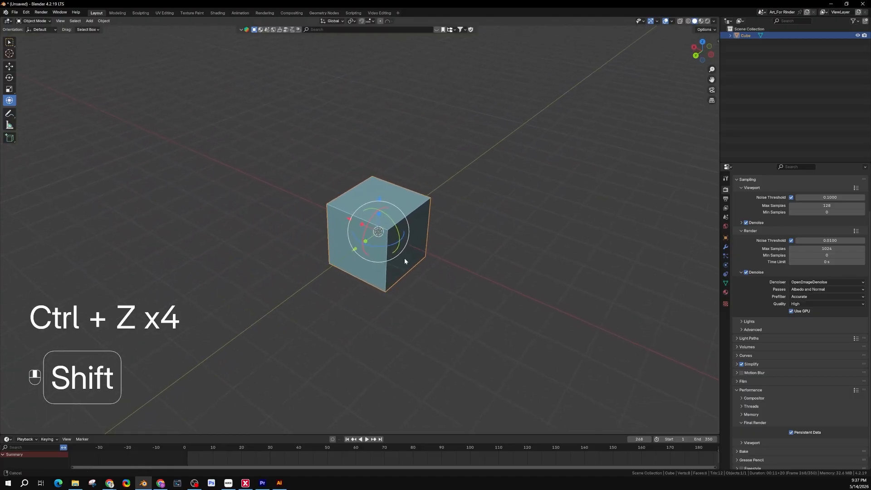
pyautogui.click(10, 42)
pyautogui.click(410, 304)
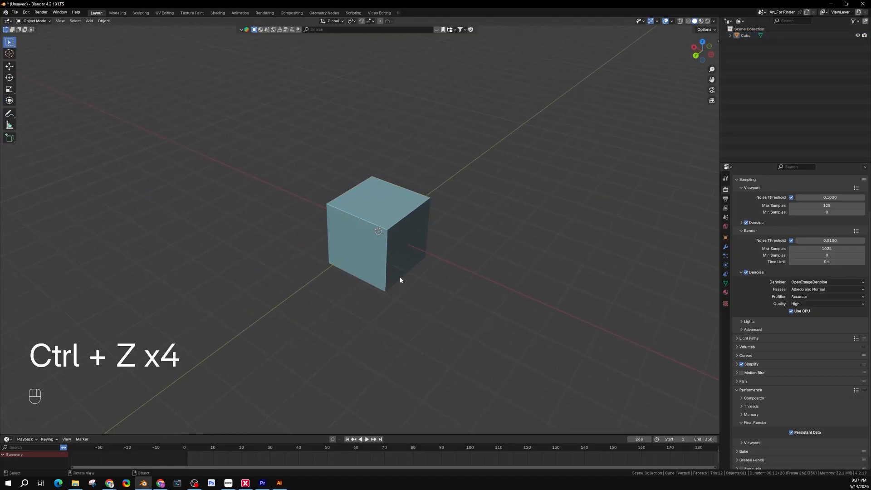
pyautogui.click(392, 236)
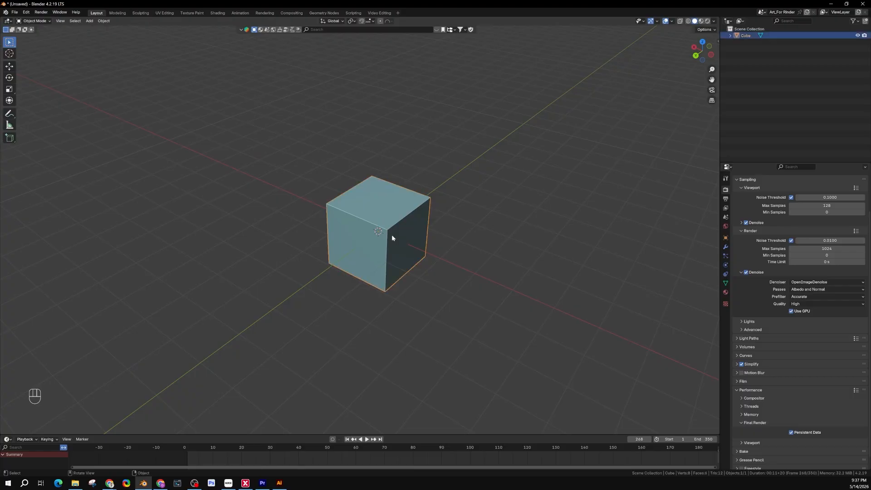
# Step: Try moving the cube freely up and away from the origin by about 249 cm, and undo the move
pyautogui.press('g')
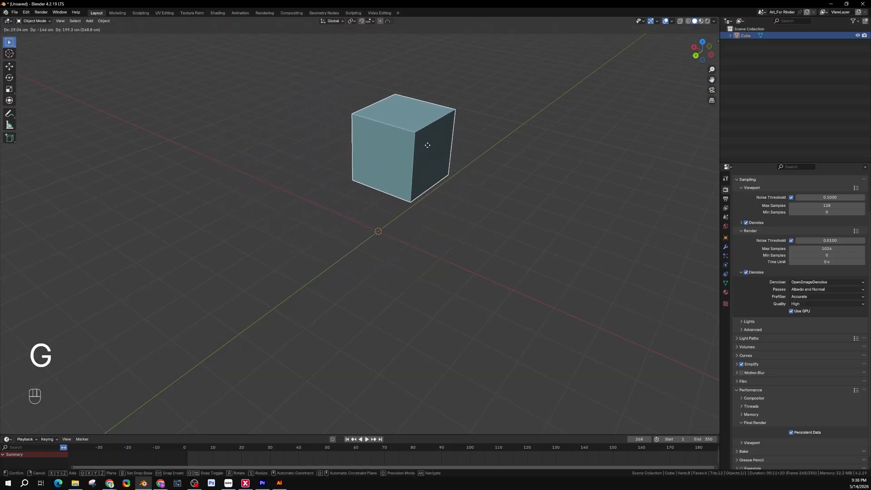
pyautogui.click(428, 147)
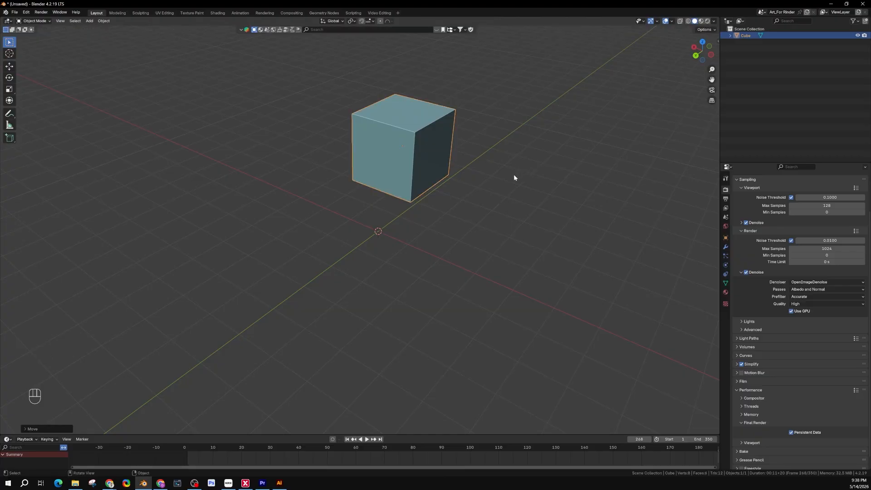
pyautogui.press('ctrl')
pyautogui.hotkey('ctrl', 'z')
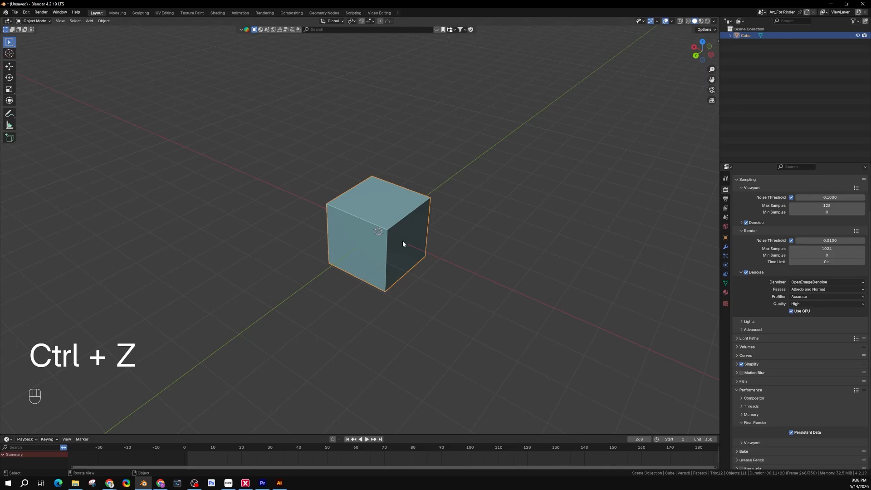
# Step: Try moving the cube up about 341 cm along the global Z axis, and undo the move
pyautogui.press('g')
pyautogui.press('z')
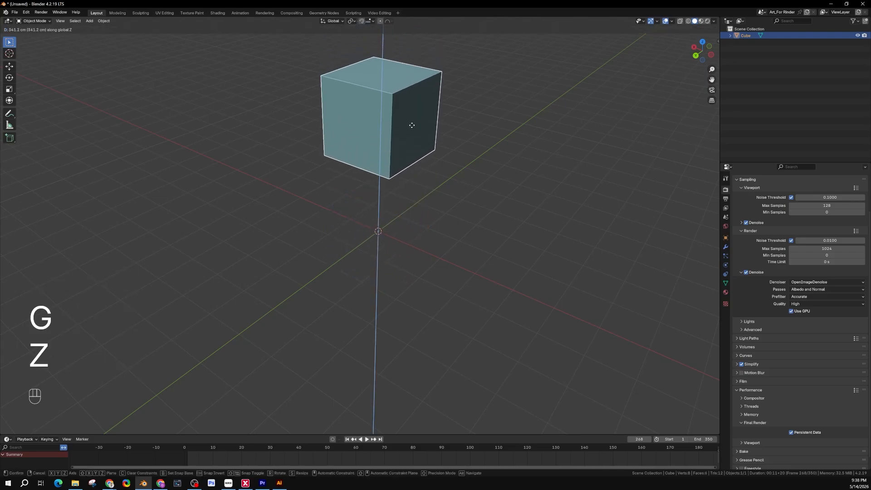
pyautogui.click(410, 125)
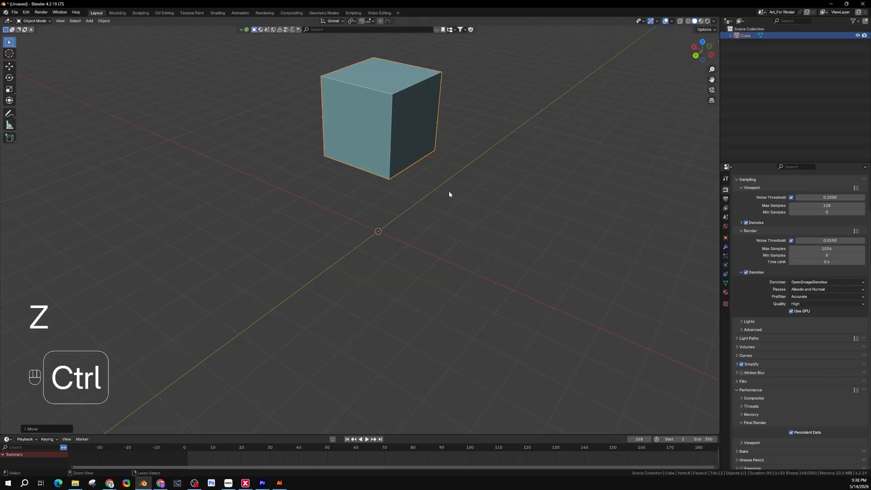
pyautogui.hotkey('ctrl', 'z')
pyautogui.keyDown('shift'); pyautogui.moveTo(406, 235); pyautogui.dragTo(409, 233, button='middle'); pyautogui.keyUp('shift')
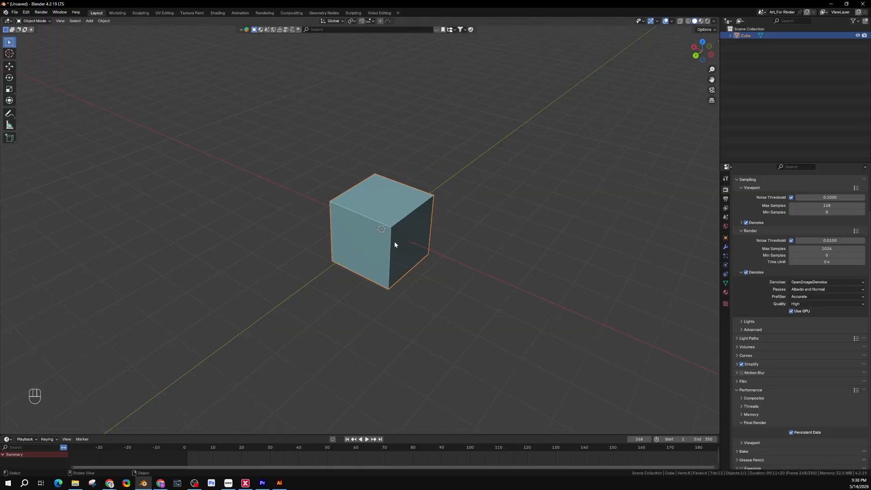
# Step: Try moving the cube along the global X axis in the negative direction, and undo the move
pyautogui.press('g')
pyautogui.press('x')
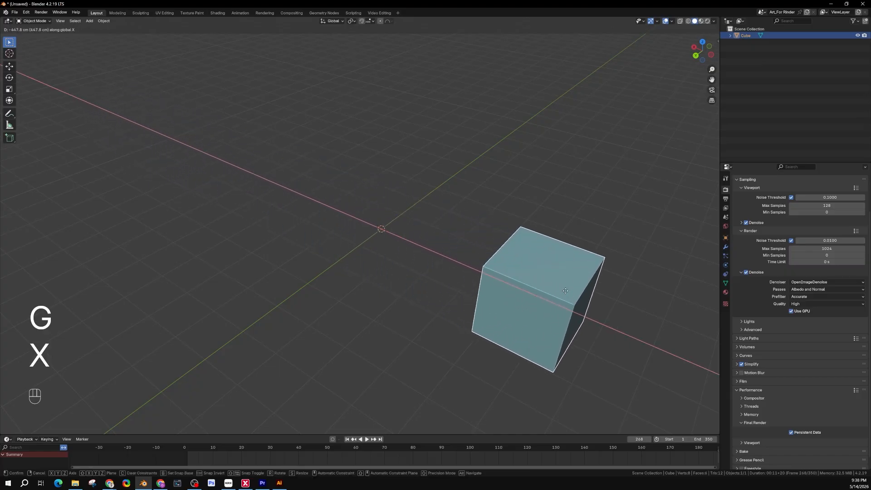
pyautogui.click(596, 297)
pyautogui.hotkey('ctrl', 'z')
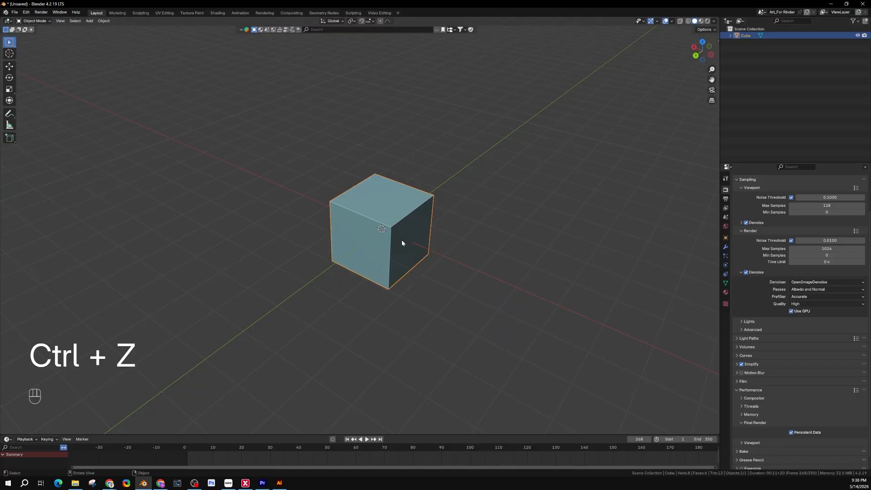
# Step: Try sliding the cube back and forth along the global Y axis, and undo the move
pyautogui.press('g')
pyautogui.press('y')
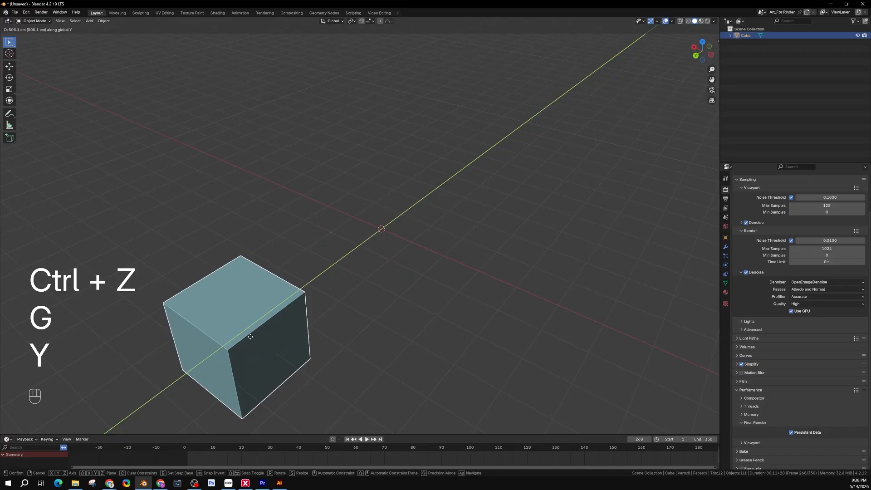
pyautogui.click(591, 177)
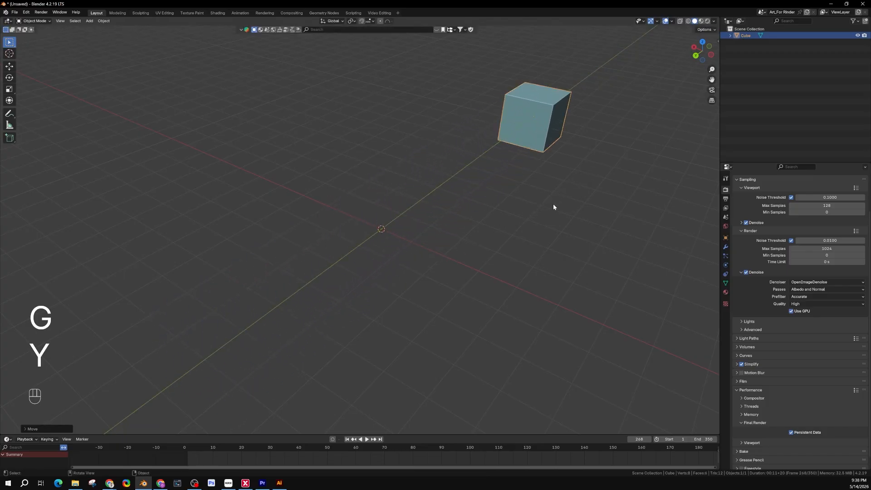
pyautogui.press('ctrl')
pyautogui.hotkey('ctrl', 'z')
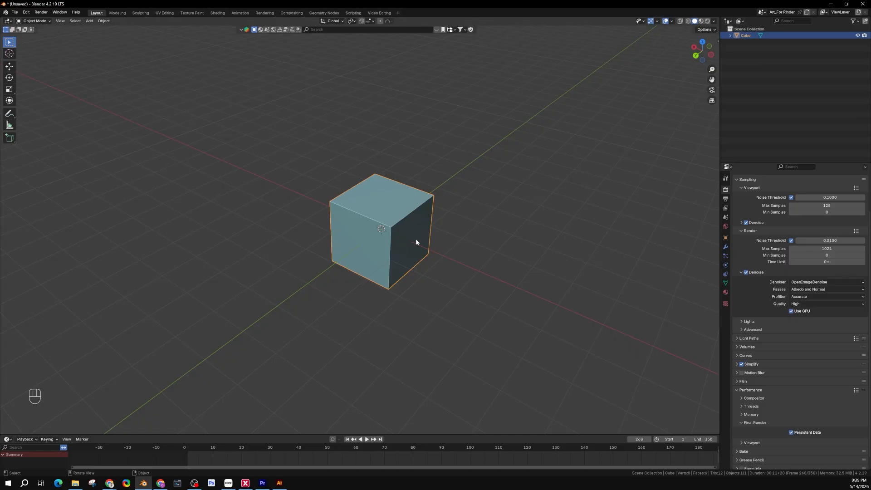
# Step: Try raising the cube along Z with the Move tool's gizmo, undo the move and reselect the cube
pyautogui.click(10, 66)
pyautogui.moveTo(383, 207); pyautogui.dragTo(379, 132)
pyautogui.hotkey('ctrl', 'z')
pyautogui.hotkey('ctrl', 'z')
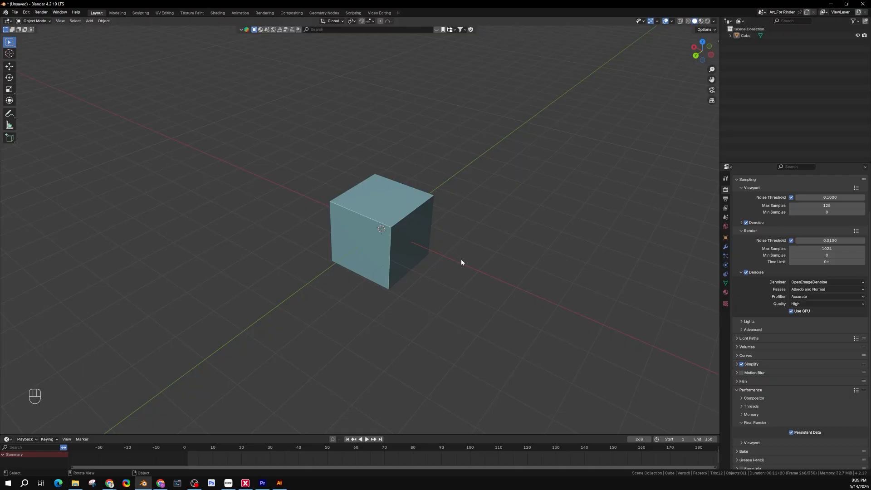
pyautogui.click(413, 241)
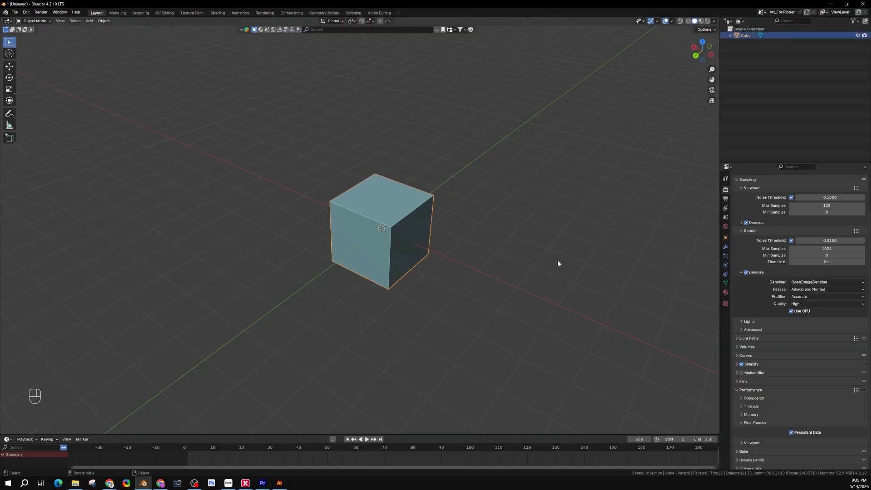
# Step: Try rotating the cube freely, including with trackball rotation, and undo the rotation
pyautogui.press('r')
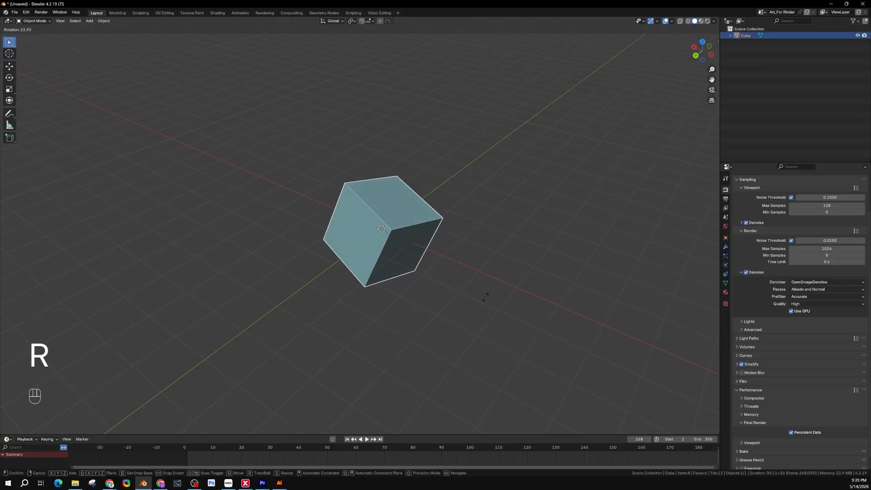
pyautogui.press('r')
pyautogui.press('x')
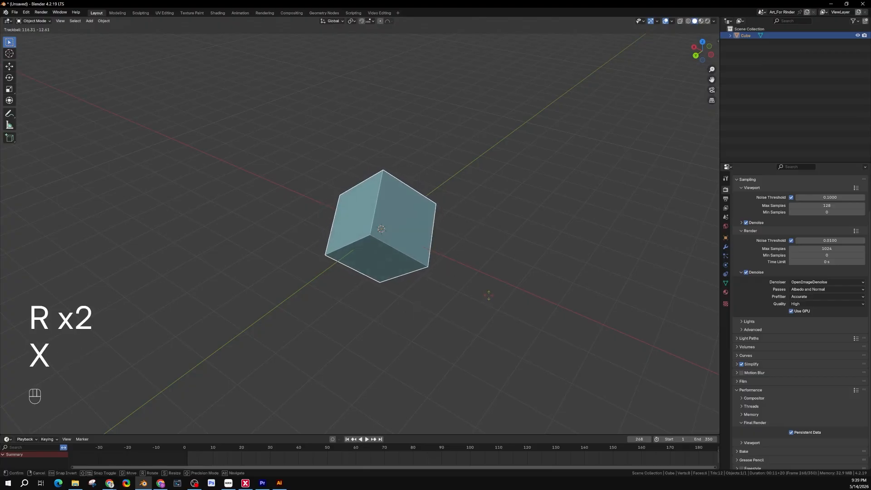
pyautogui.click(486, 280)
pyautogui.hotkey('ctrl', 'z')
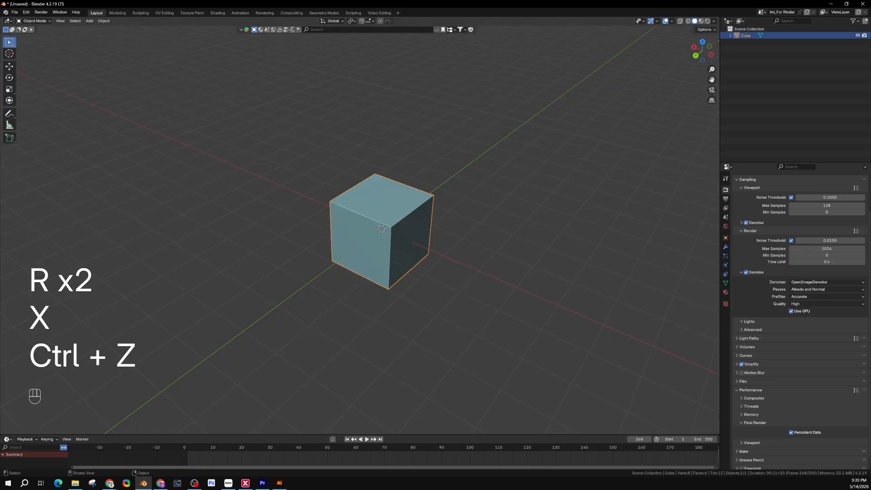
# Step: Try rotating the cube about the global X axis, and undo the rotation
pyautogui.press('r')
pyautogui.press('x')
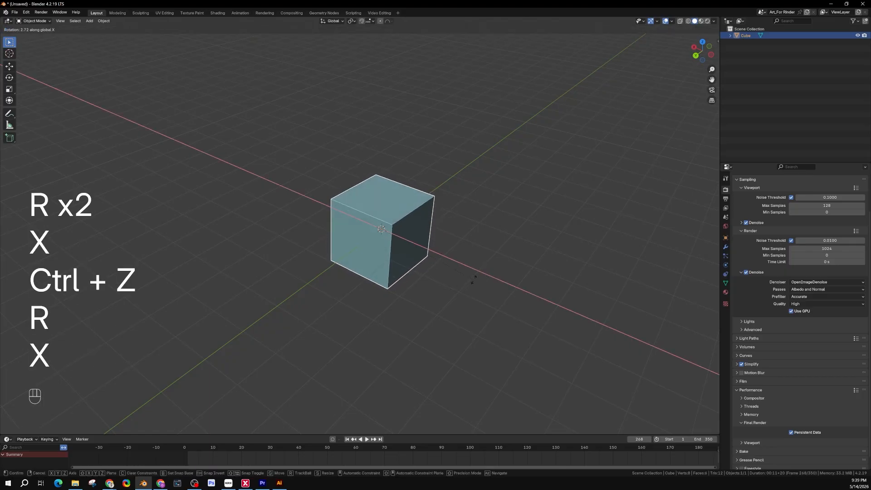
pyautogui.click(433, 212)
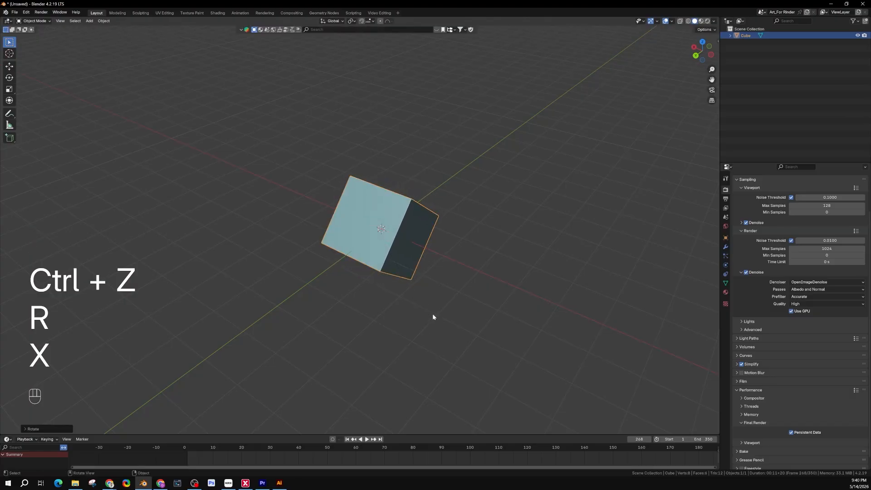
pyautogui.moveTo(432, 314); pyautogui.dragTo(398, 323, button='middle')
pyautogui.hotkey('ctrl', 'z')
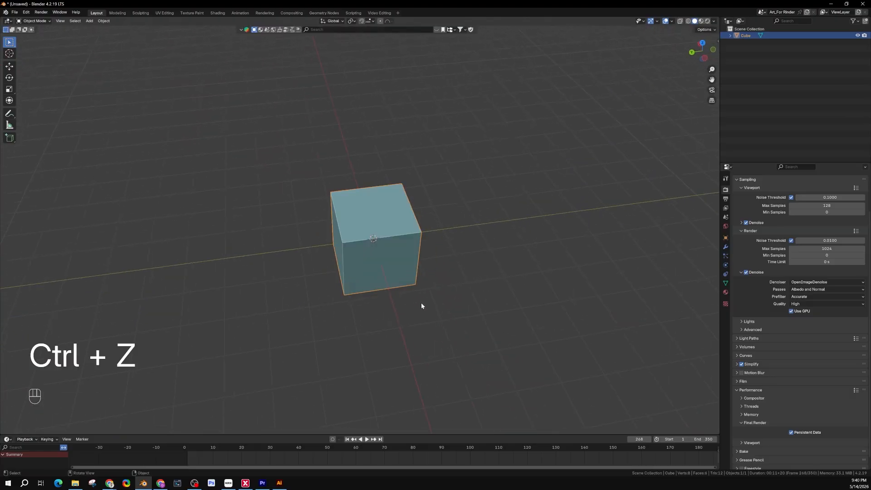
# Step: Try rotating the cube about the global Y axis twice from different view angles, undoing the rotation each time
pyautogui.press('r')
pyautogui.press('y')
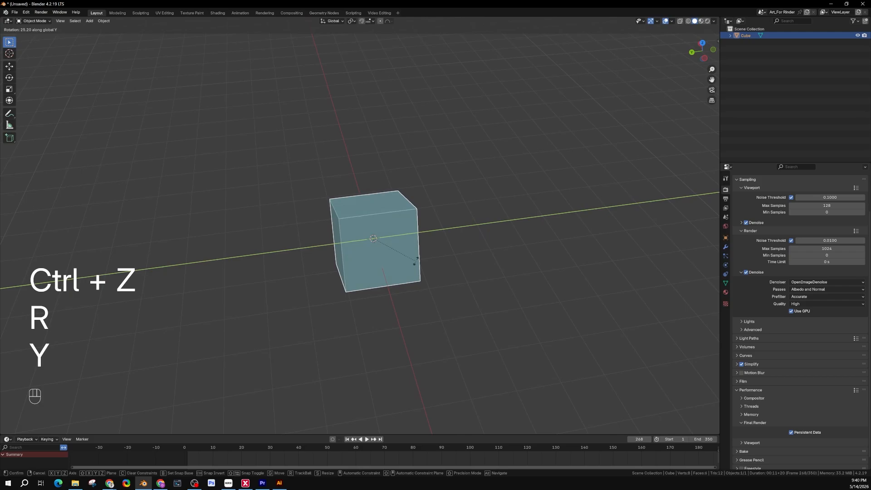
pyautogui.click(425, 323)
pyautogui.moveTo(425, 322); pyautogui.dragTo(426, 274, button='middle')
pyautogui.hotkey('ctrl', 'z')
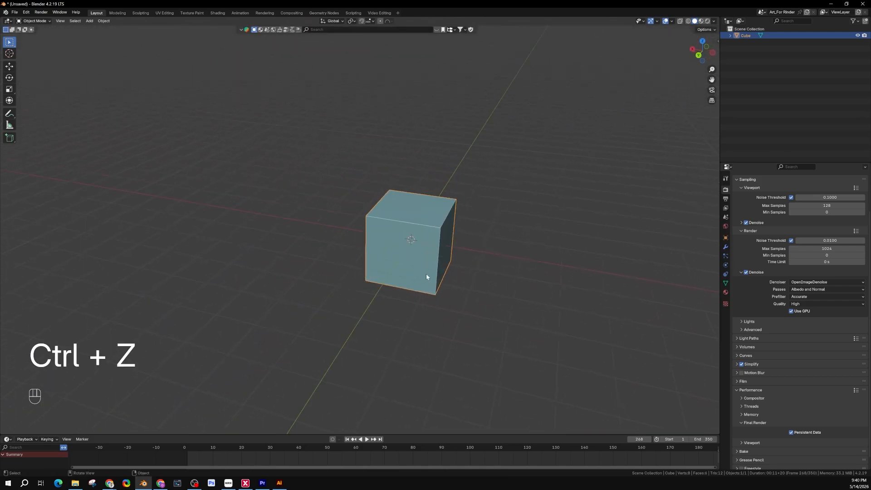
pyautogui.press('r')
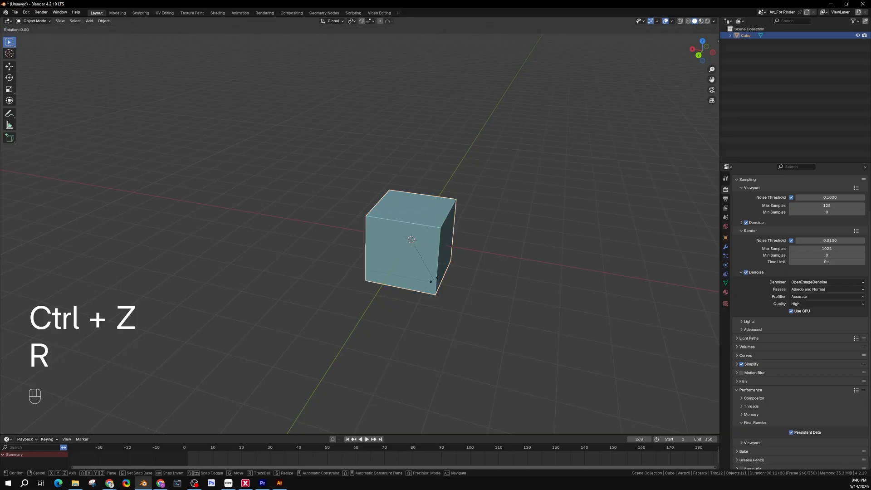
pyautogui.press('y')
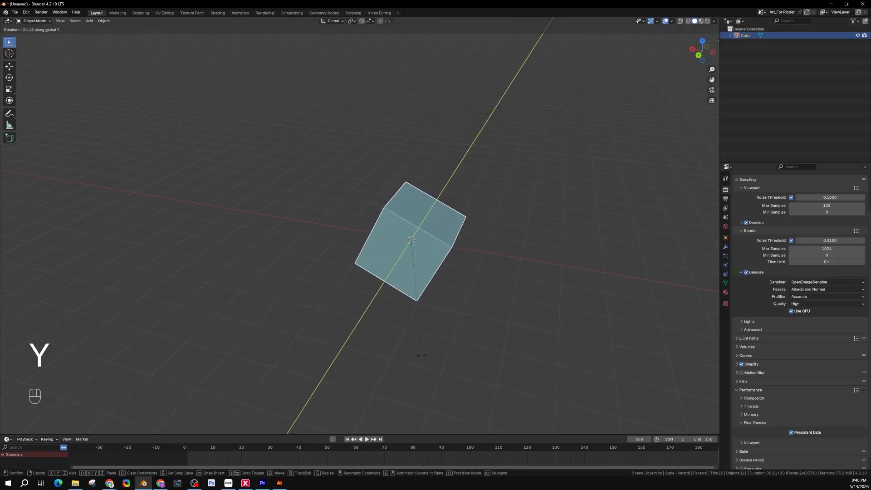
pyautogui.click(497, 271)
pyautogui.hotkey('ctrl', 'z')
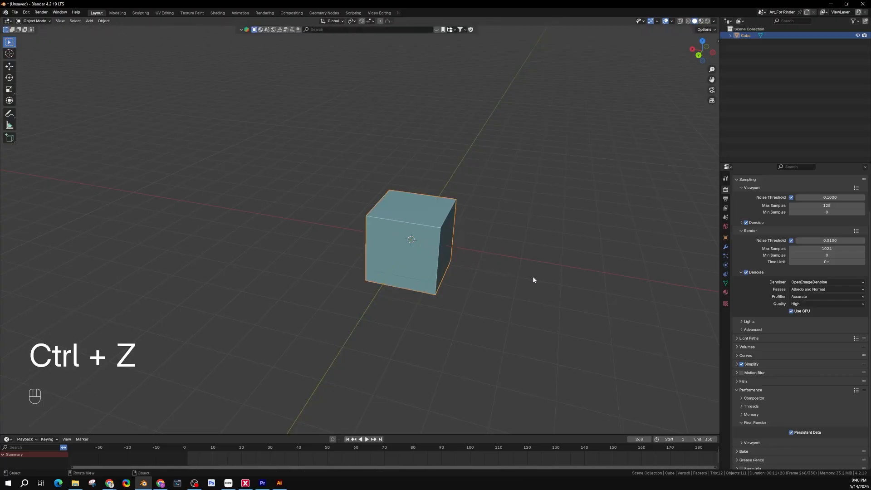
# Step: Try rotating the cube about the global Z axis, and undo the rotation
pyautogui.press('r')
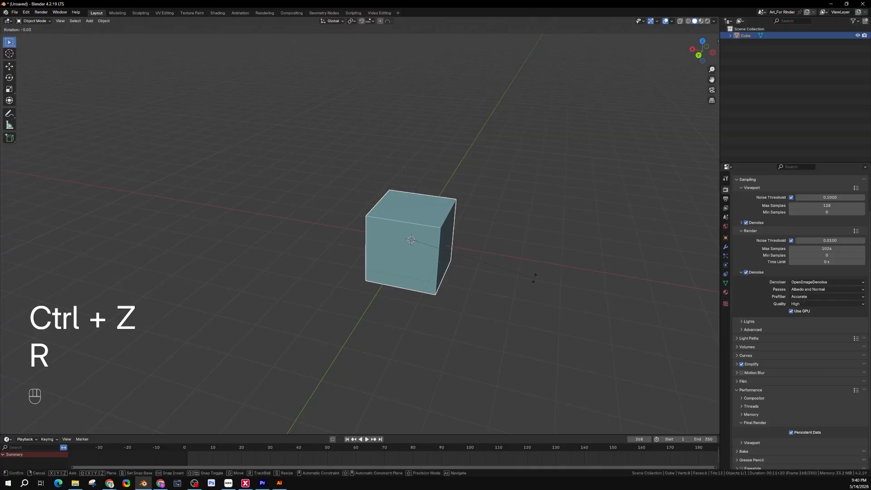
pyautogui.press('z')
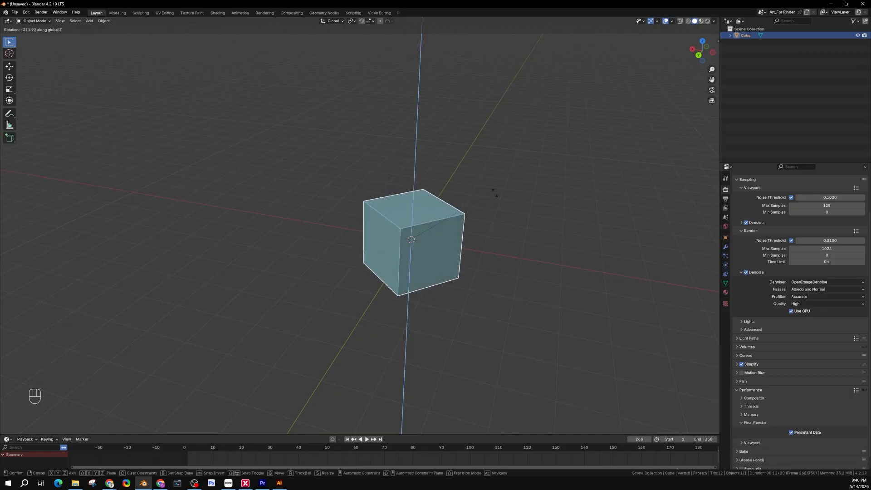
pyautogui.click(475, 272)
pyautogui.hotkey('ctrl', 'z')
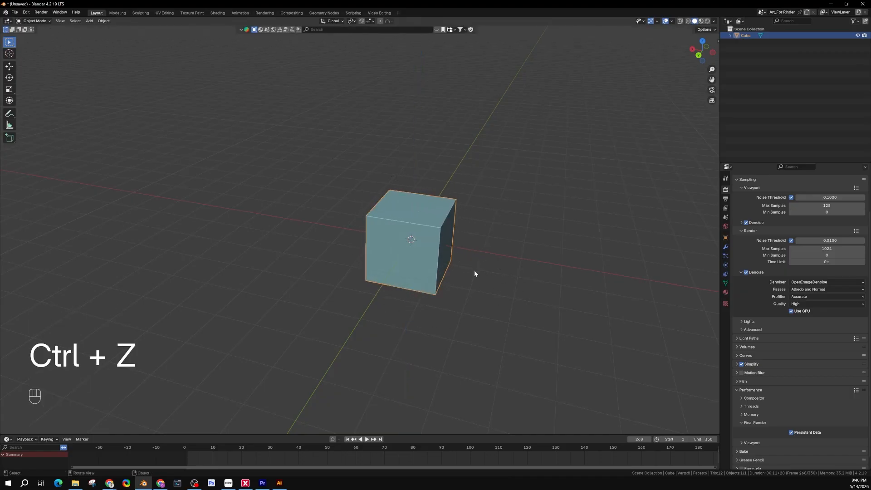